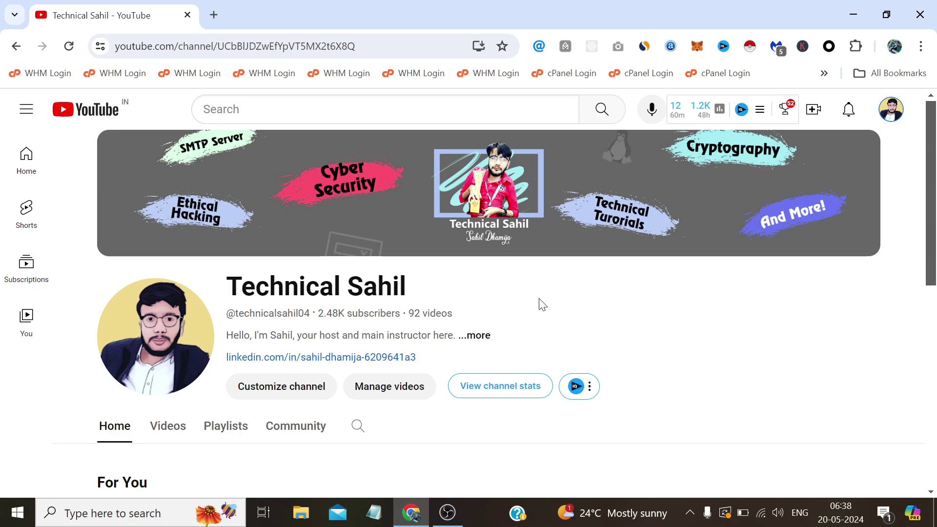
Minimize the Chrome window to reveal the desktop with the codecanyon archive
left_click(853, 15)
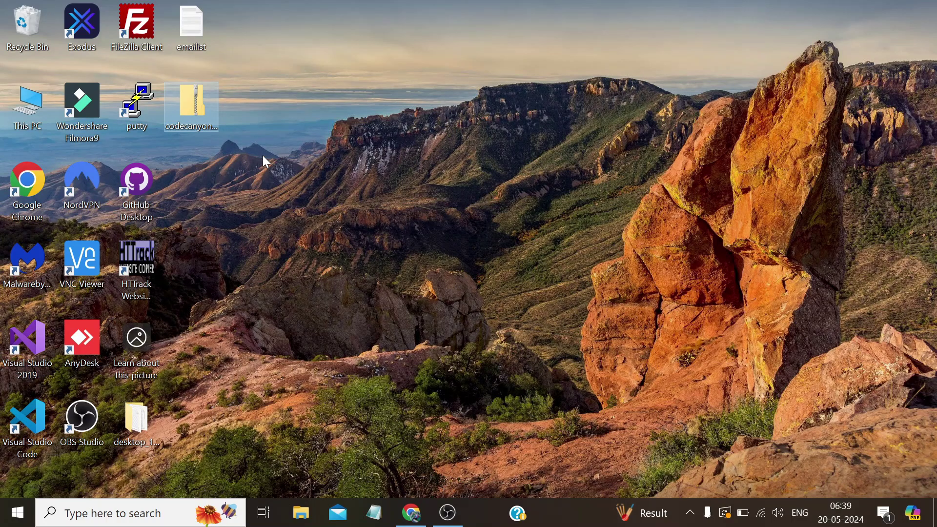
Extract the codecanyon zip with 7-Zip, place the folder beside it, and open it
mouse_move(188, 103)
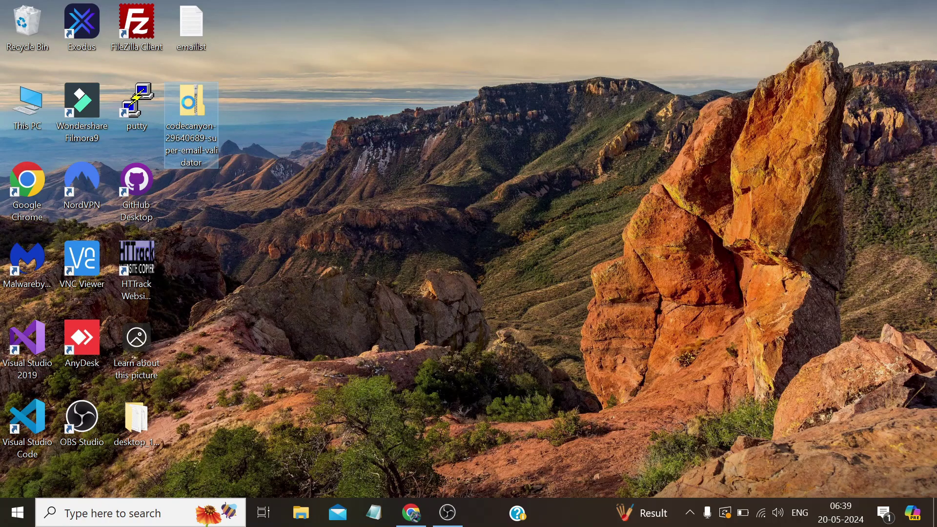
right_click(189, 103)
mouse_move(275, 182)
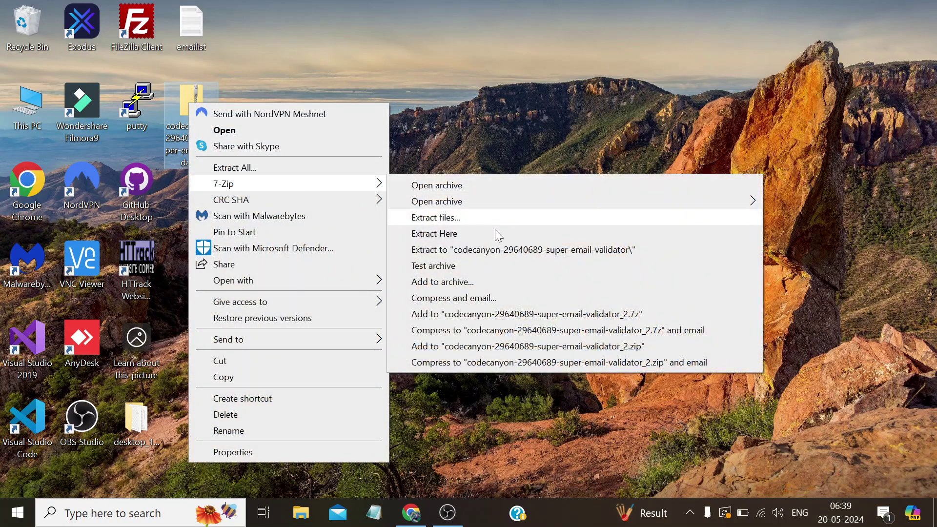
left_click(511, 249)
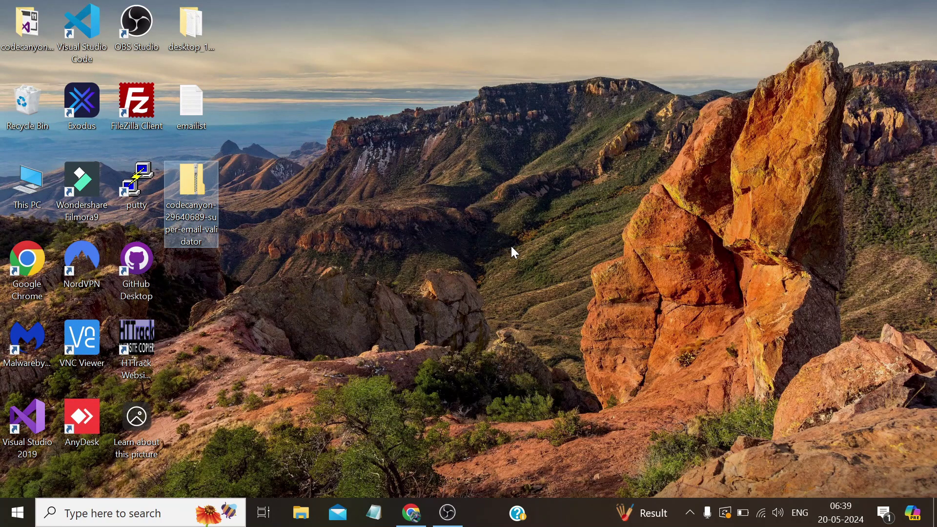
left_click_drag(26, 27, 210, 195)
double_click(204, 187)
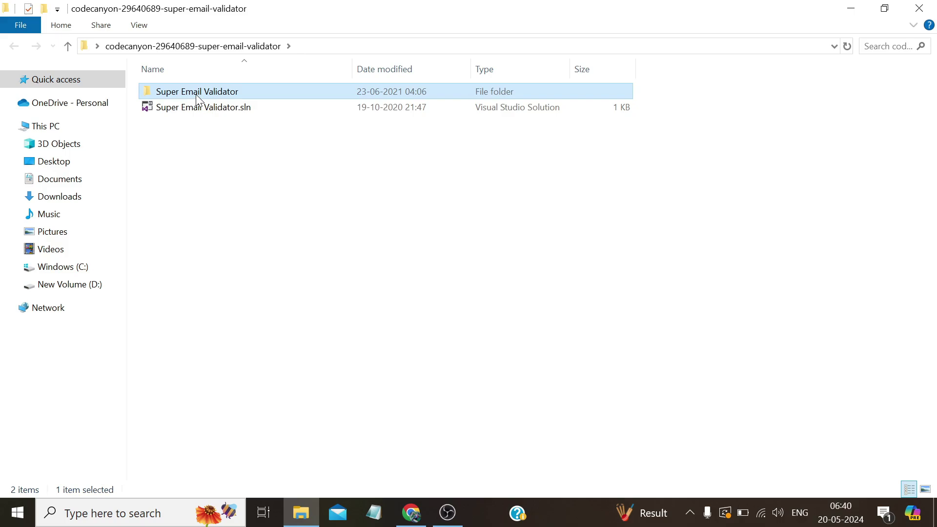
Navigate to Super Email Validator\bin\Debug and launch the Super Email Validator application
double_click(197, 97)
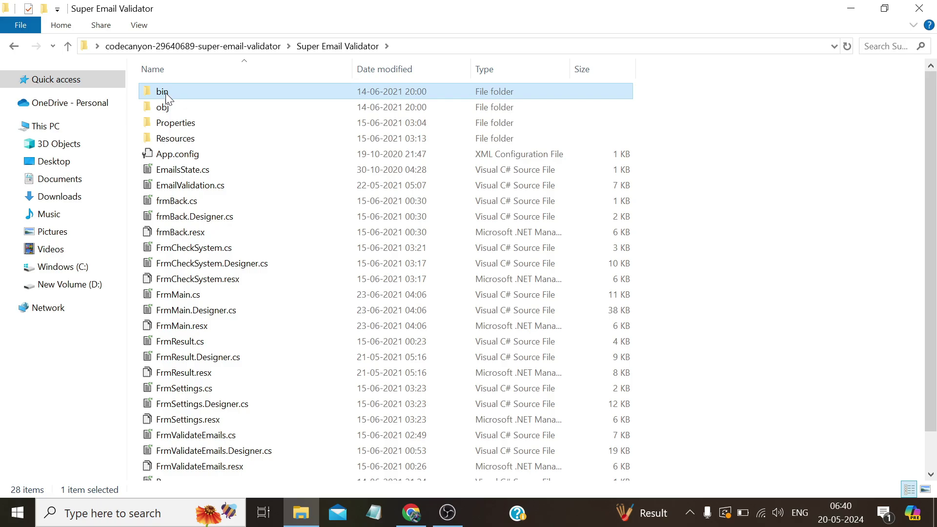
double_click(166, 93)
double_click(167, 95)
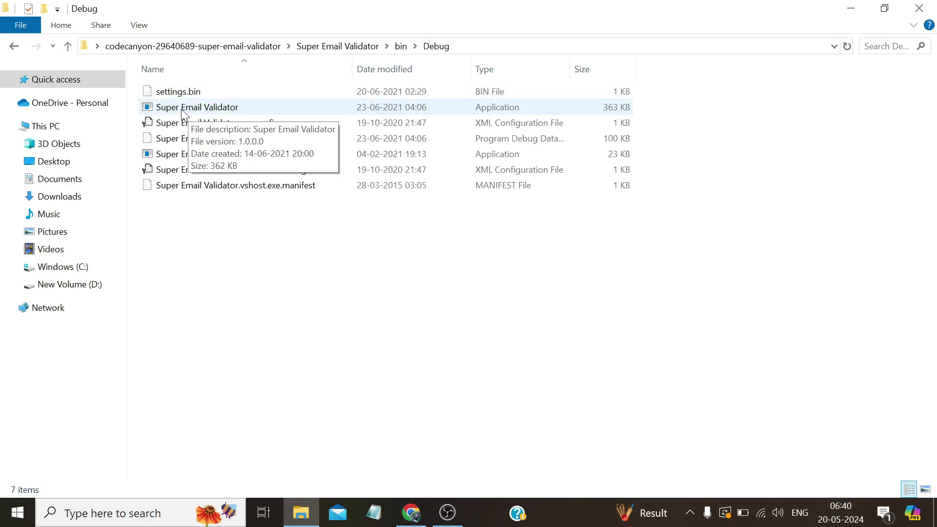
left_click(187, 111)
double_click(187, 111)
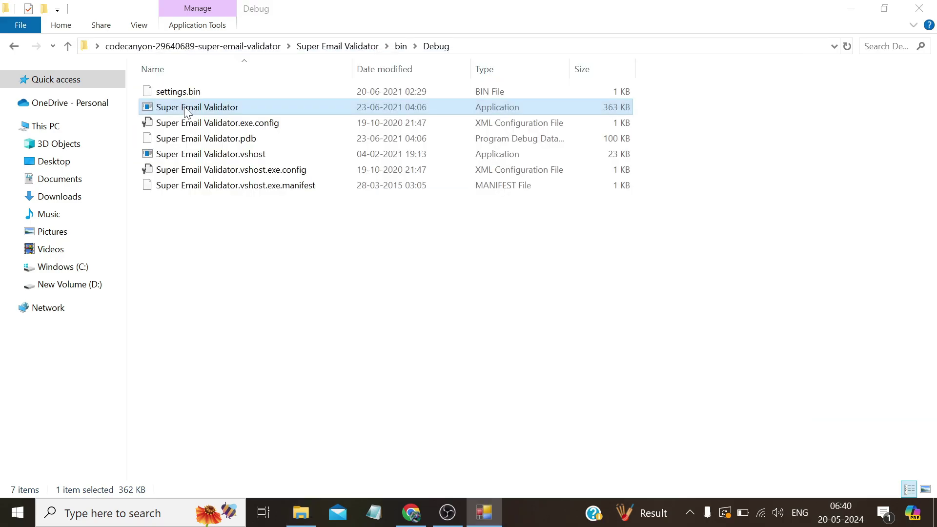
left_click(484, 507)
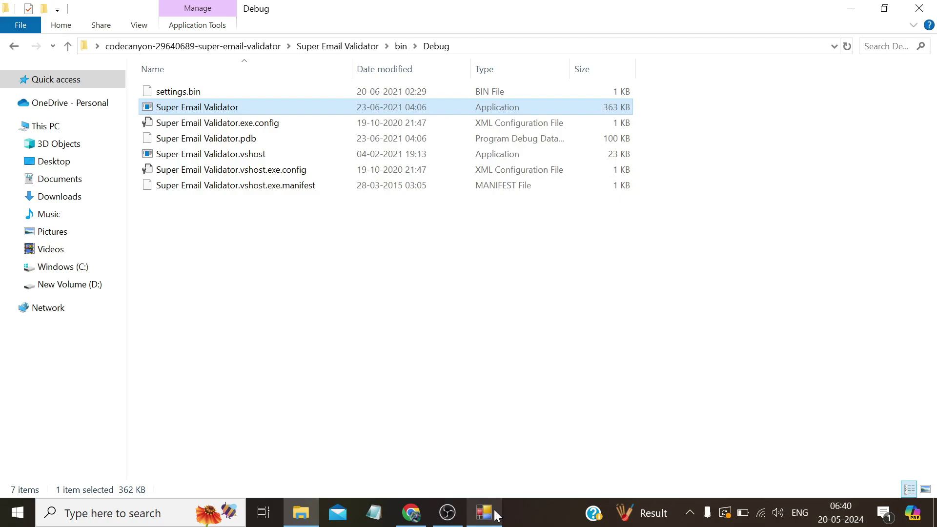
Replace The From Email with the sender's e-mail address, save settings, and go to Single Validation
left_click(484, 507)
key("BackSpace")
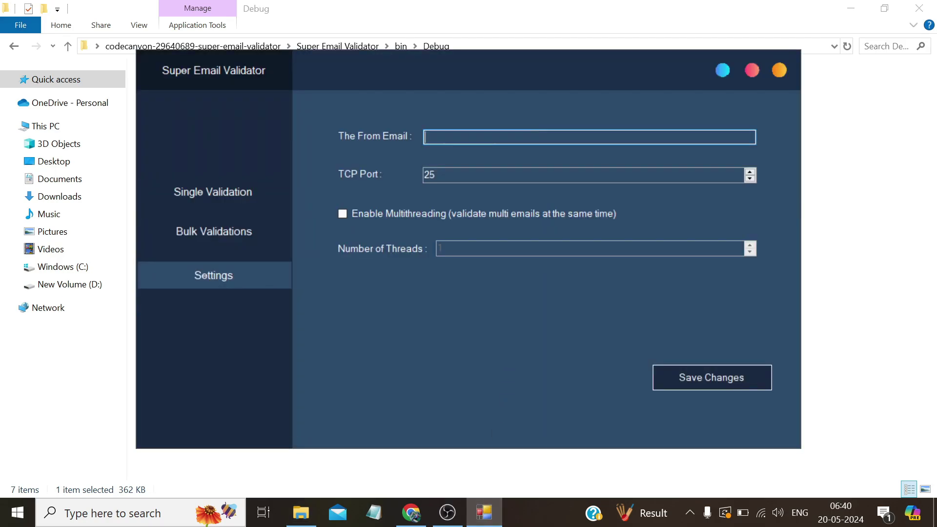
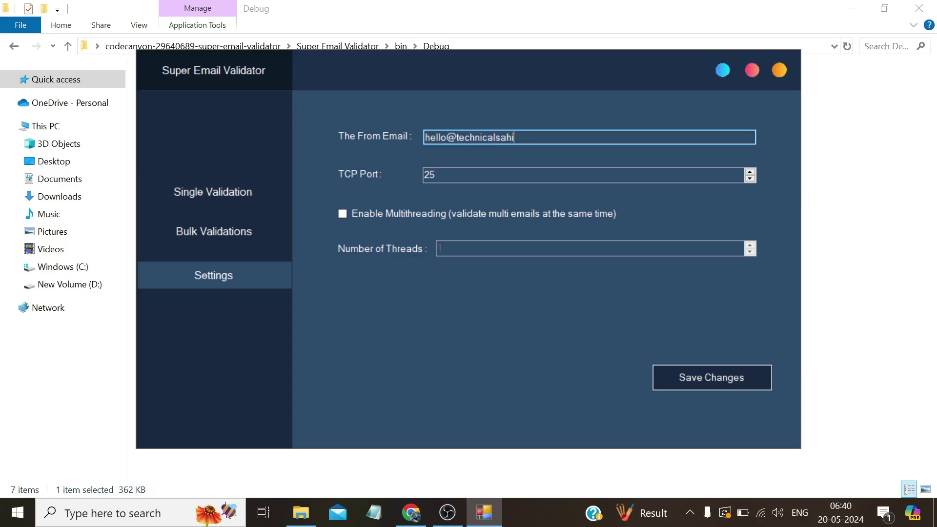
left_click(696, 376)
left_click(510, 310)
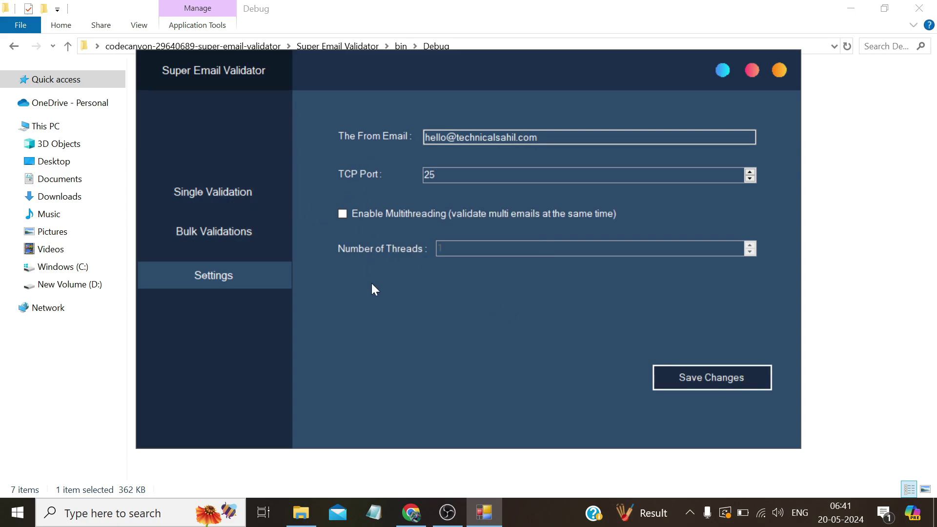
left_click(217, 204)
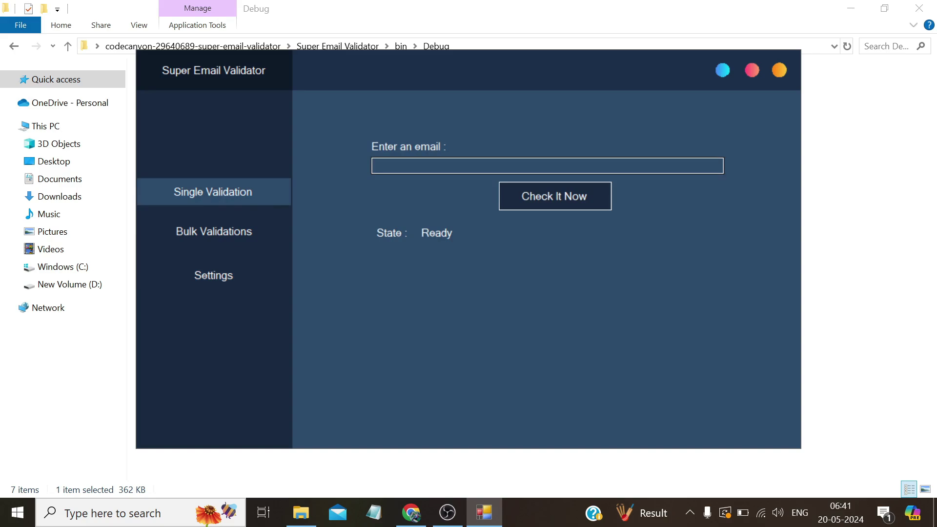
Check the sender's e-mail address, which is reported valid
left_click(375, 166)
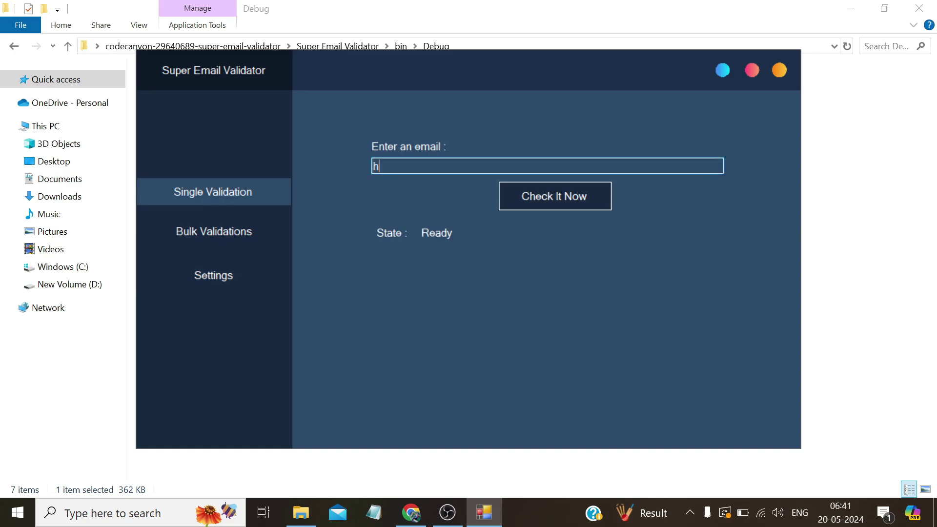
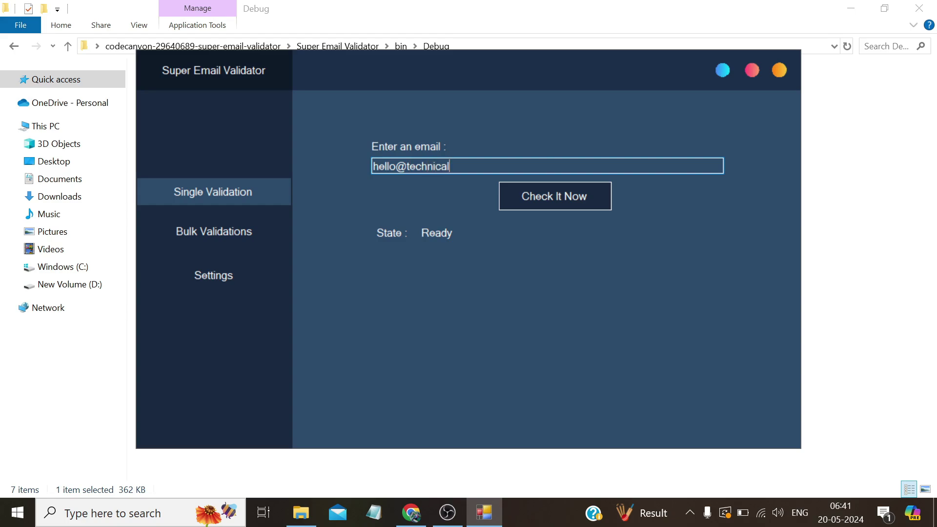
left_click(575, 197)
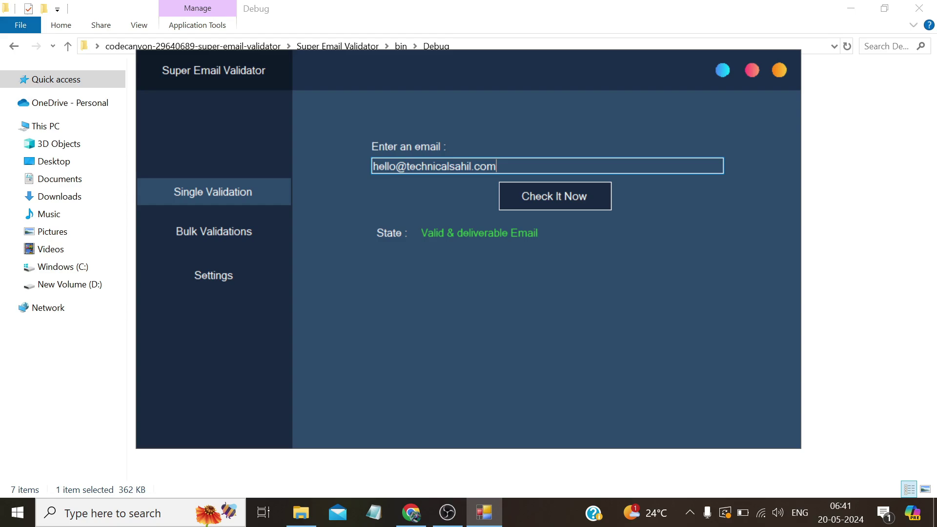
Change a letter in the local part to 'i' and recheck, getting Invalid & undeliverable Email
left_click_drag(397, 165, 379, 166)
left_click_drag(496, 165, 372, 166)
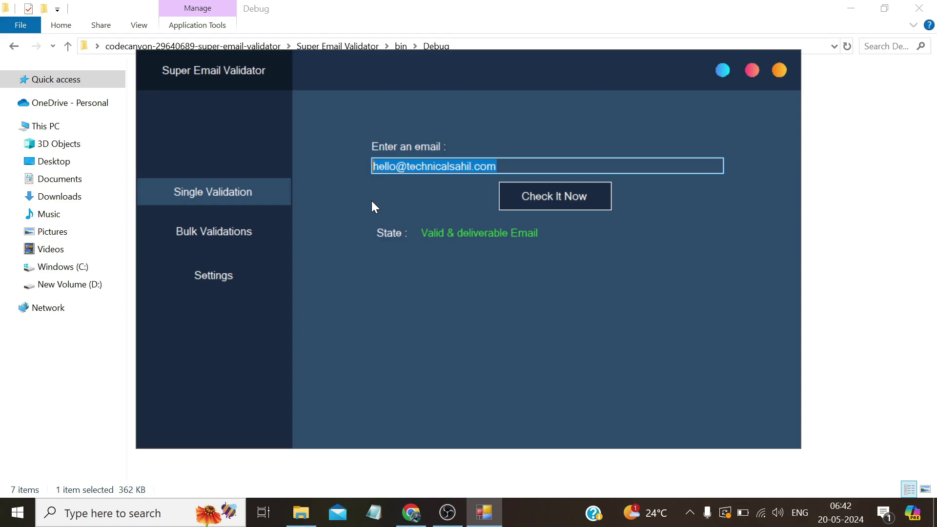
left_click(396, 166)
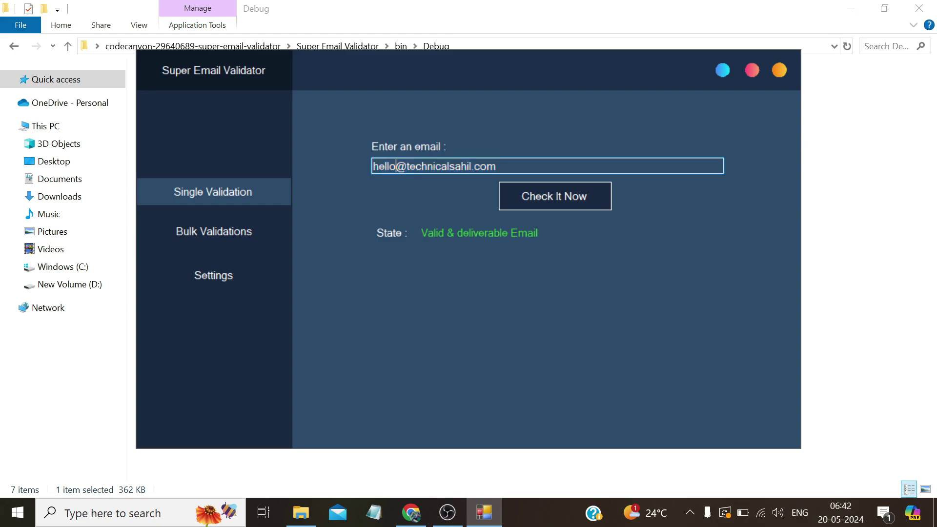
key("shift+Left")
key("shift+Left")
key("shift+Left")
type("i")
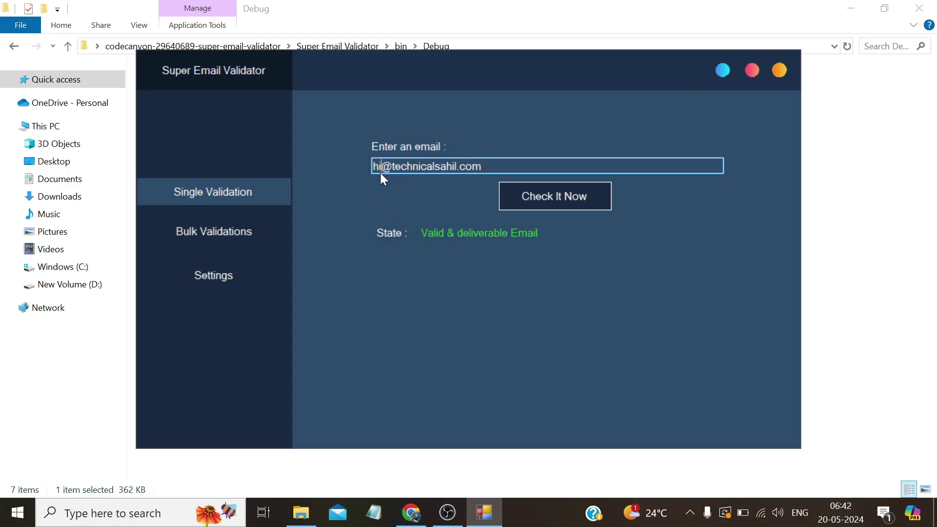
left_click(543, 203)
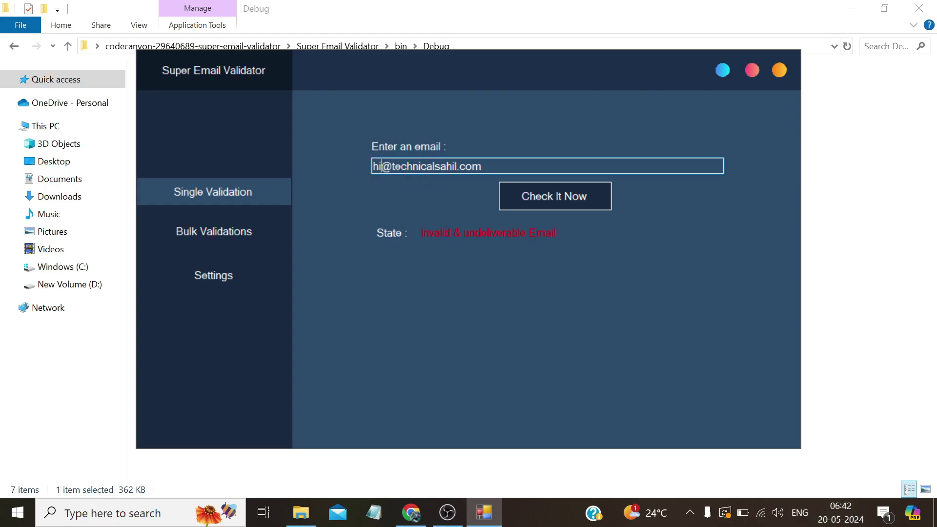
Replace the address with a personal gmail address and check it, which is reported valid
left_click_drag(482, 166, 341, 170)
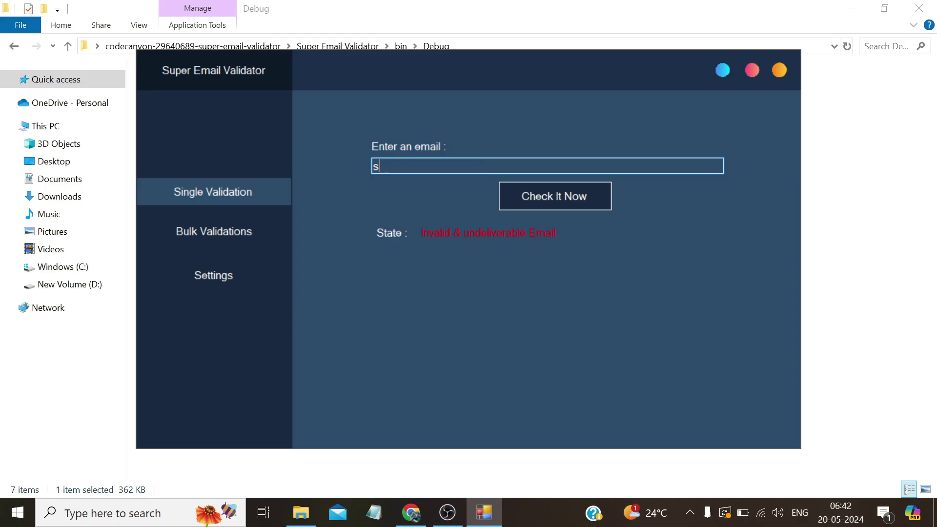
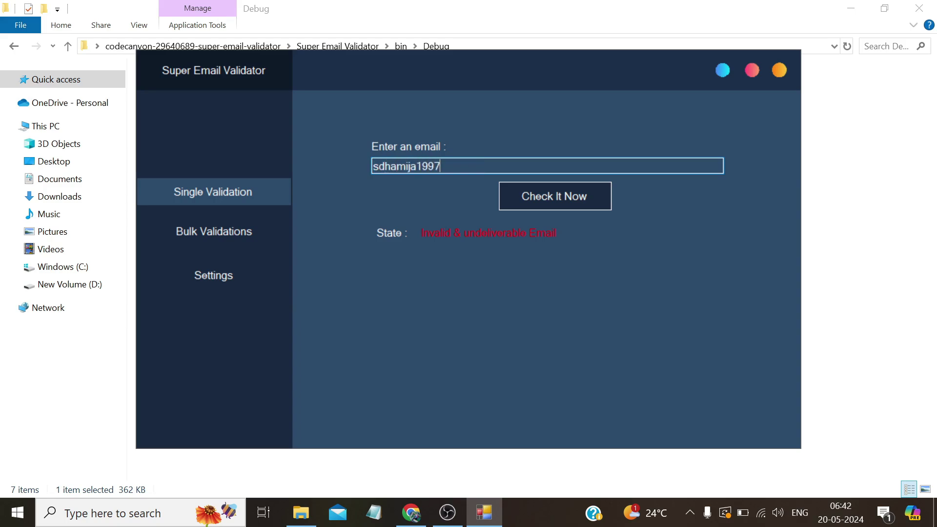
left_click(528, 196)
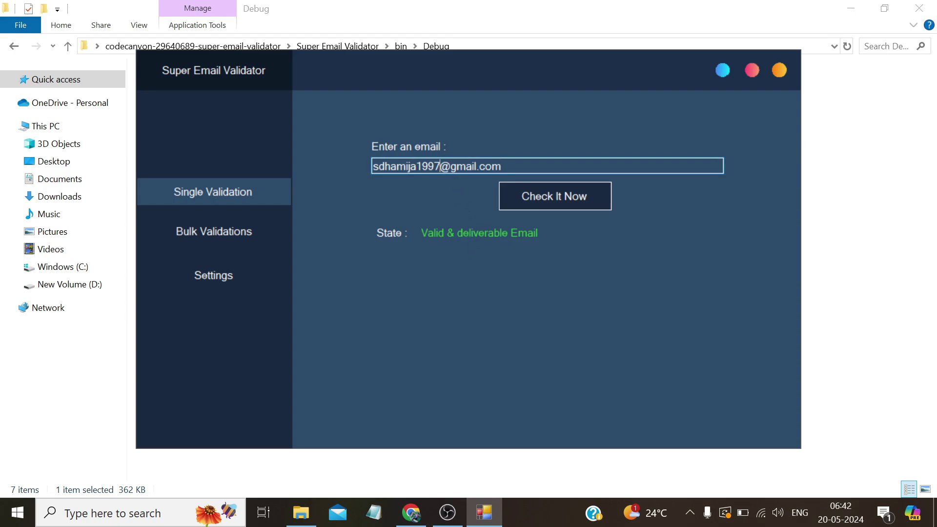
Change the digit before the @ to 5 and recheck, getting Invalid & undeliverable Email
left_click_drag(439, 166, 434, 166)
type("5")
left_click(532, 195)
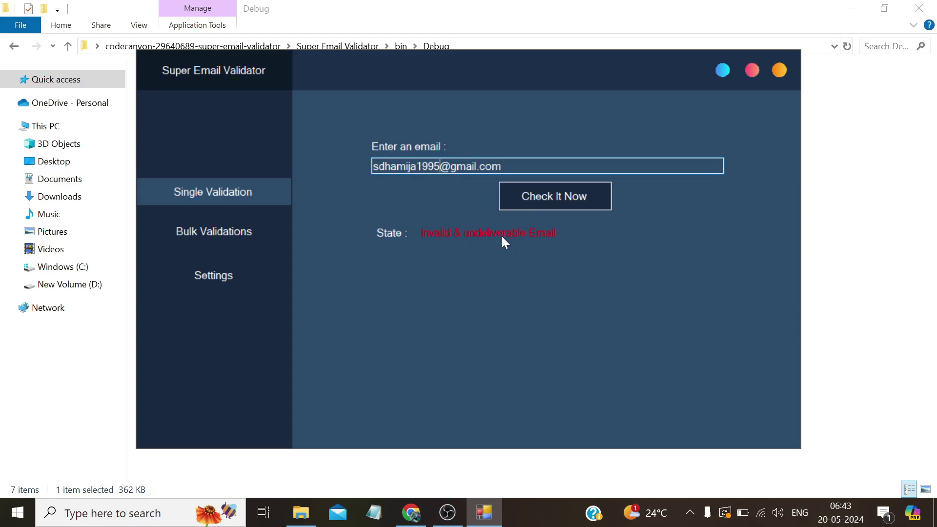
left_click_drag(502, 167, 407, 166)
left_click_drag(502, 166, 372, 166)
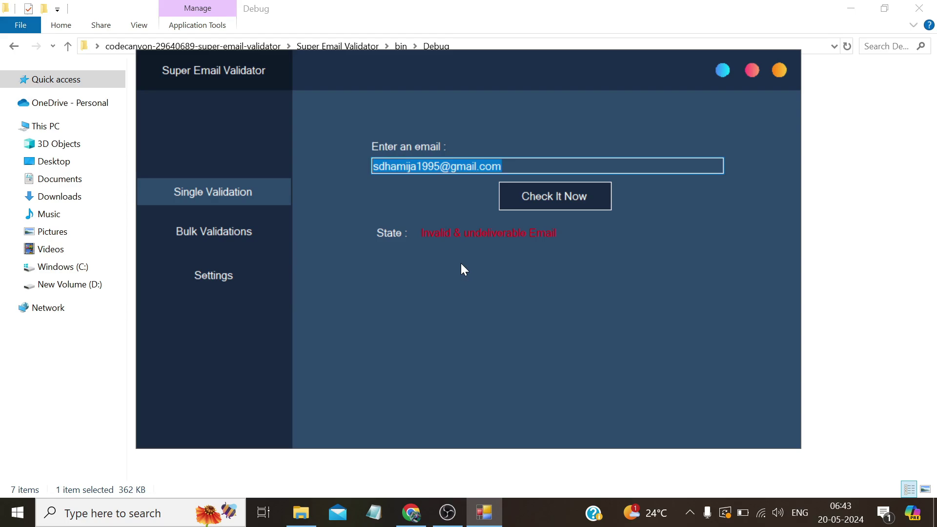
Open Bulk Validations and copy all 18 addresses from emailist in Notepad
left_click(221, 236)
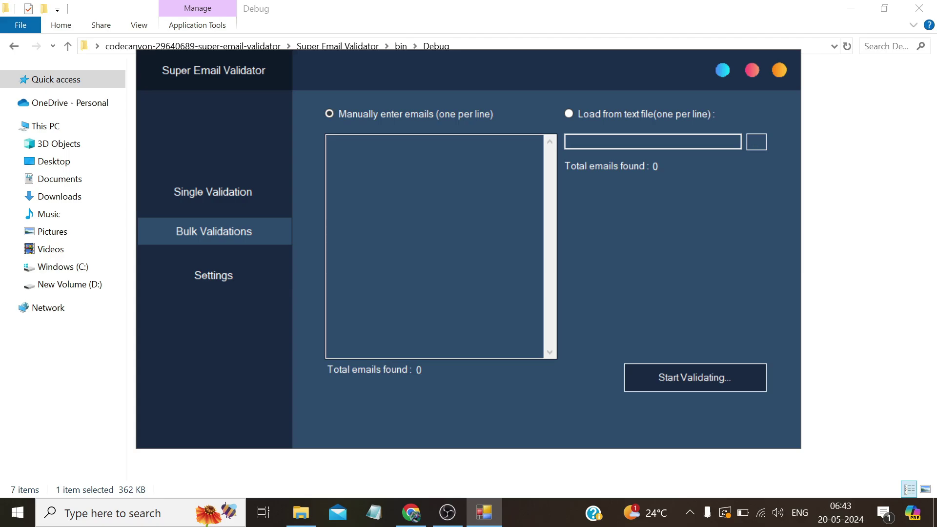
left_click(934, 512)
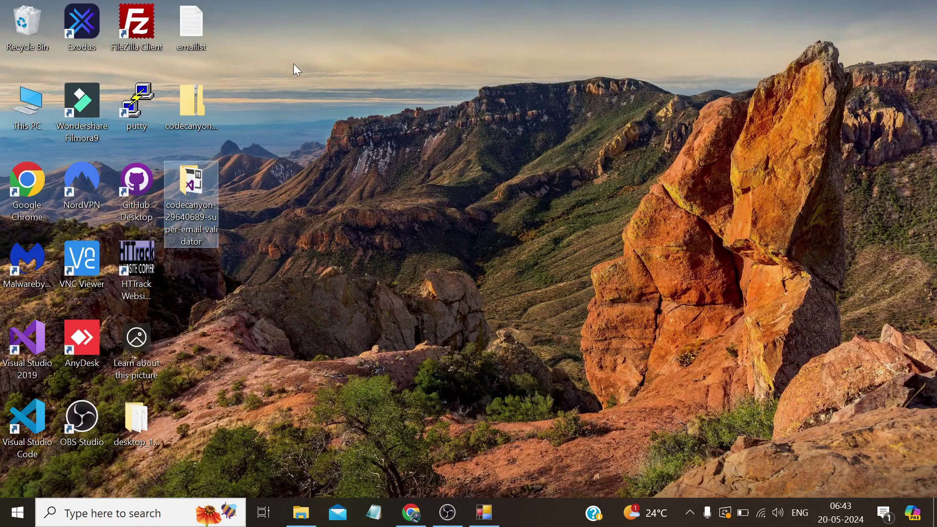
double_click(186, 25)
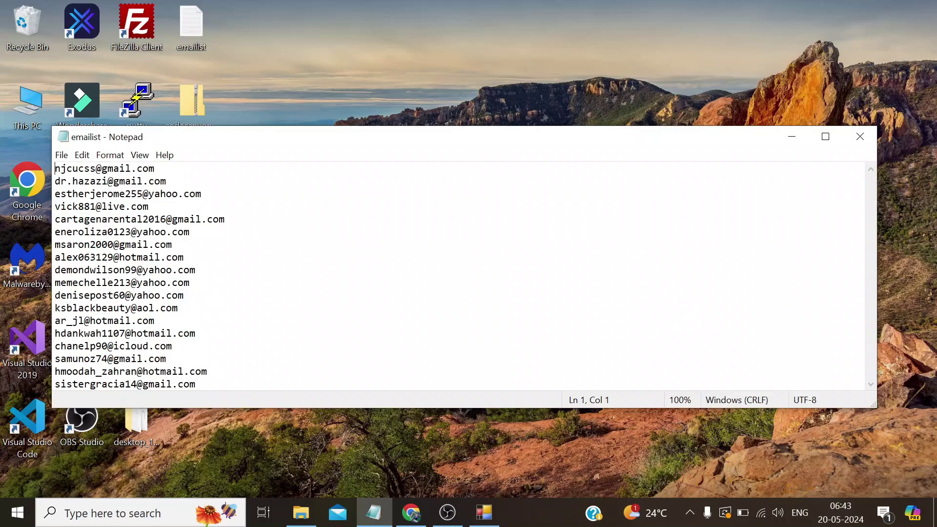
left_click_drag(54, 169, 196, 384)
right_click(104, 227)
left_click(130, 267)
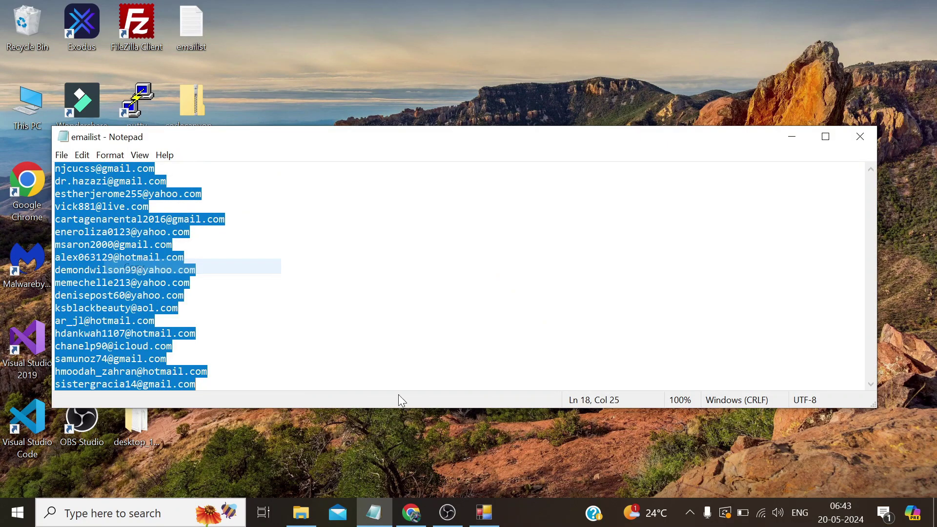
Paste the 18 addresses into the manual email box, then clear it again
left_click(482, 513)
right_click(393, 143)
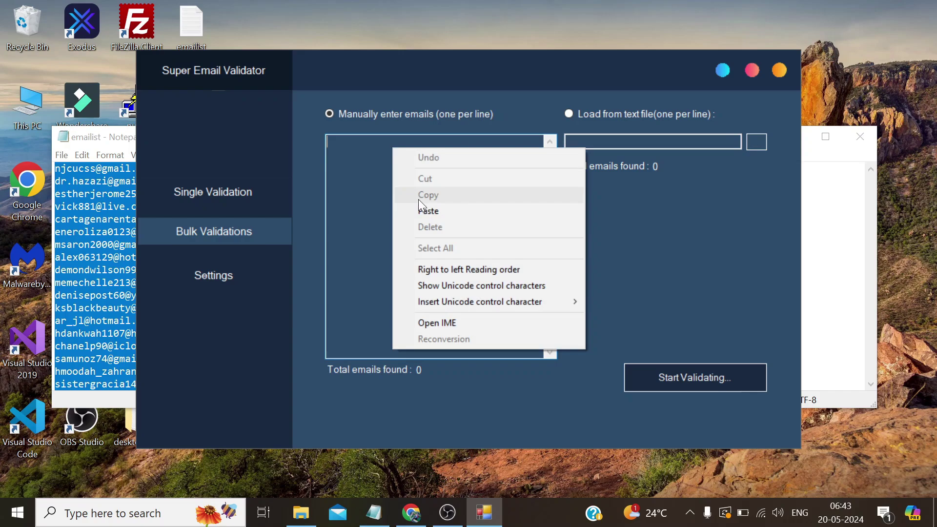
left_click(425, 209)
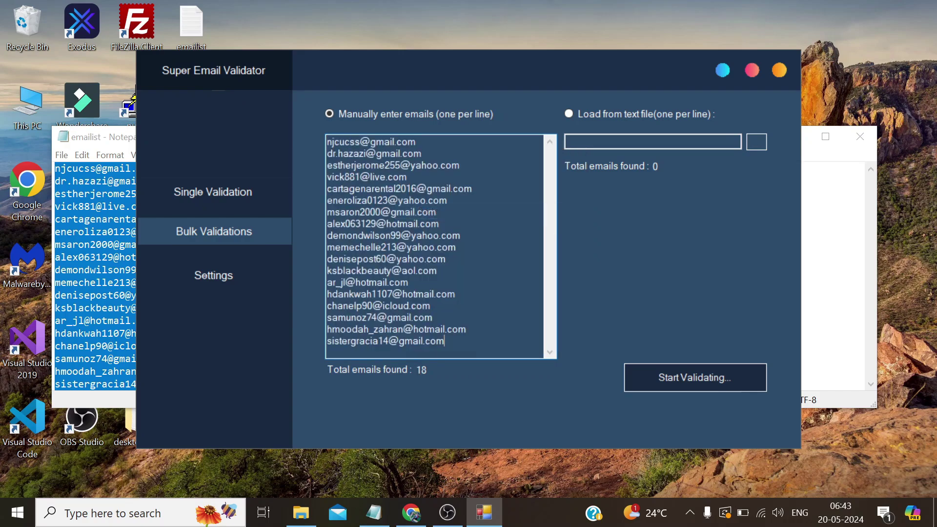
key("ctrl+a")
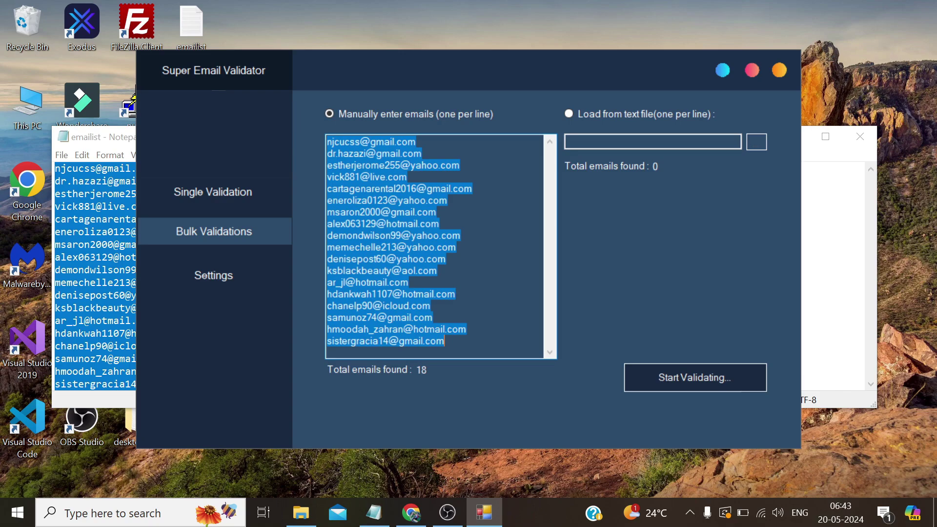
key("BackSpace")
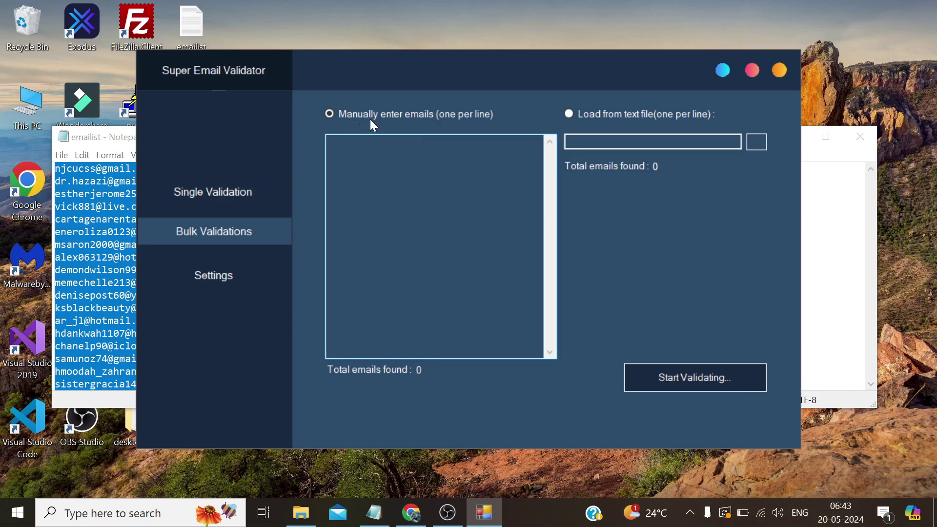
Load emailist.txt from the Desktop via 'Load from text file', finding 18 emails
left_click(569, 113)
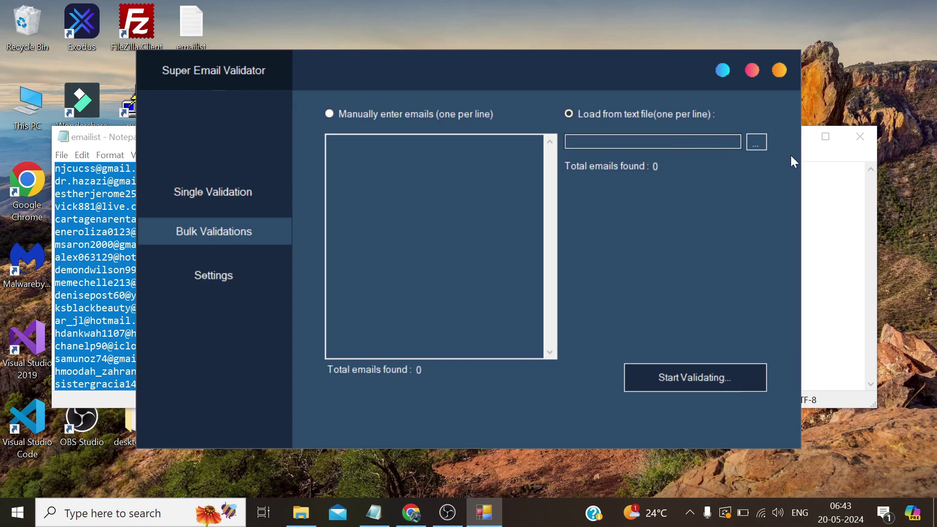
left_click(856, 134)
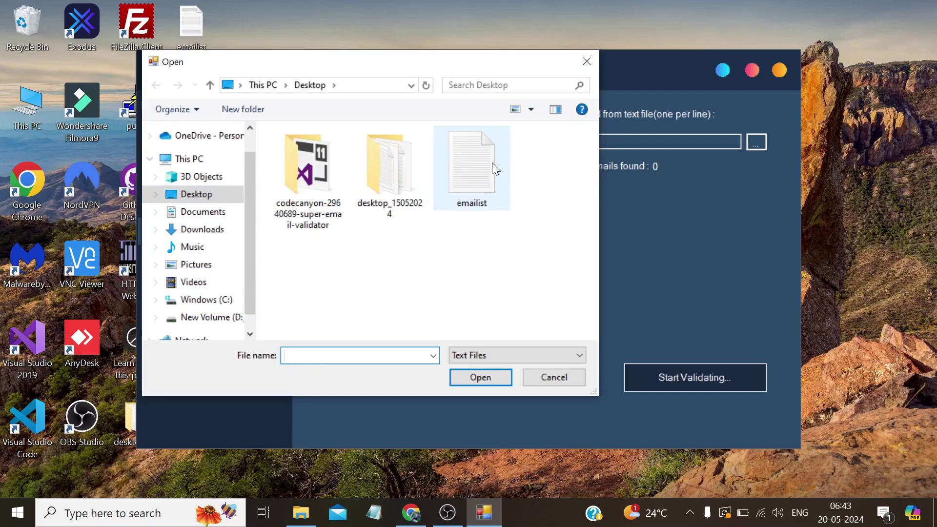
left_click(491, 162)
left_click(481, 377)
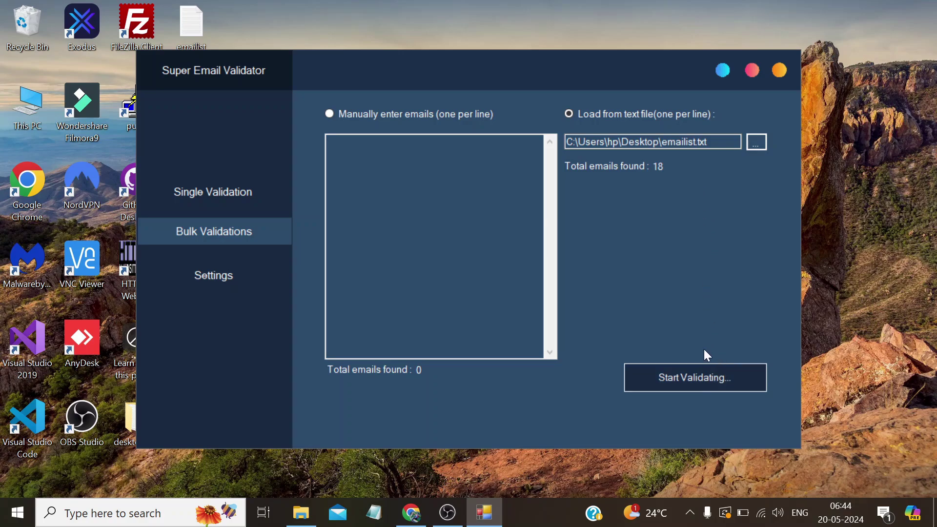
Validate all 18 emails and view the results, with 6 valid in green and the rest in red
left_click(699, 384)
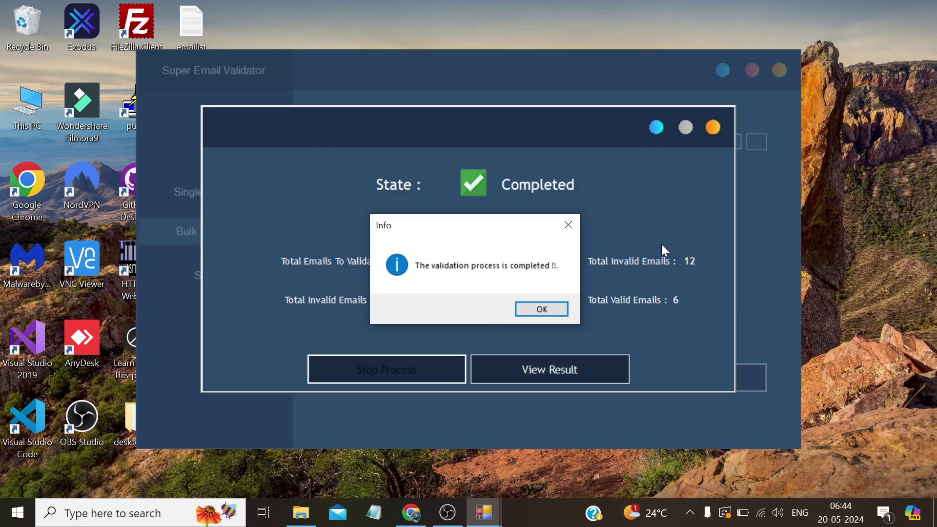
left_click(553, 307)
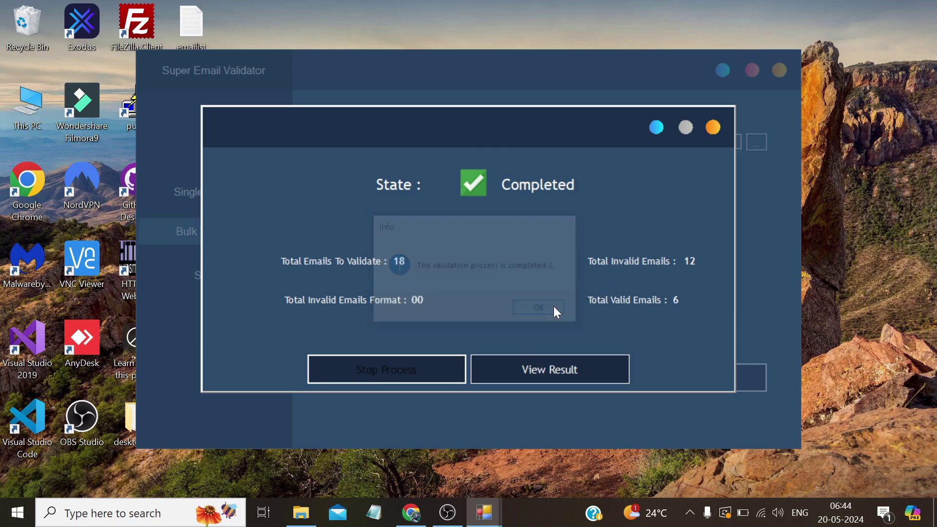
left_click(561, 371)
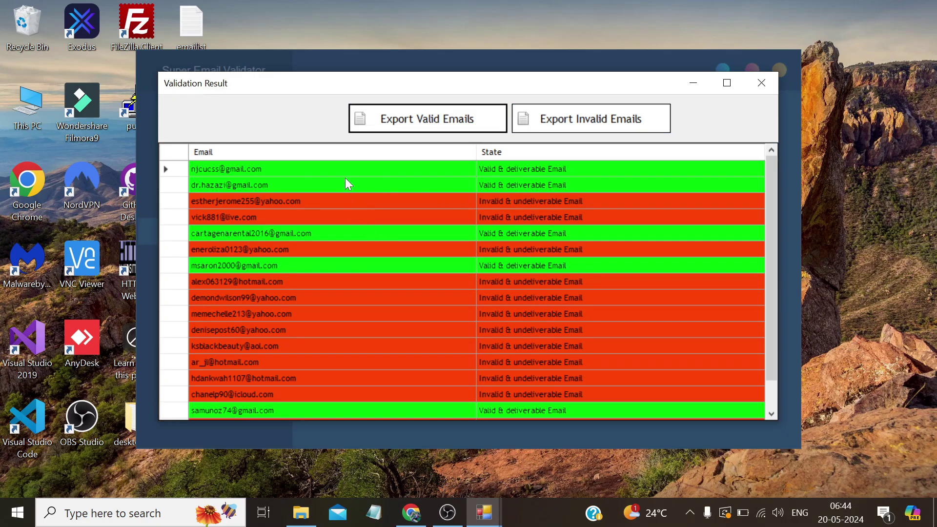
left_click_drag(772, 243, 774, 184)
Export the valid emails to a text file named validlist on the Desktop
left_click(436, 119)
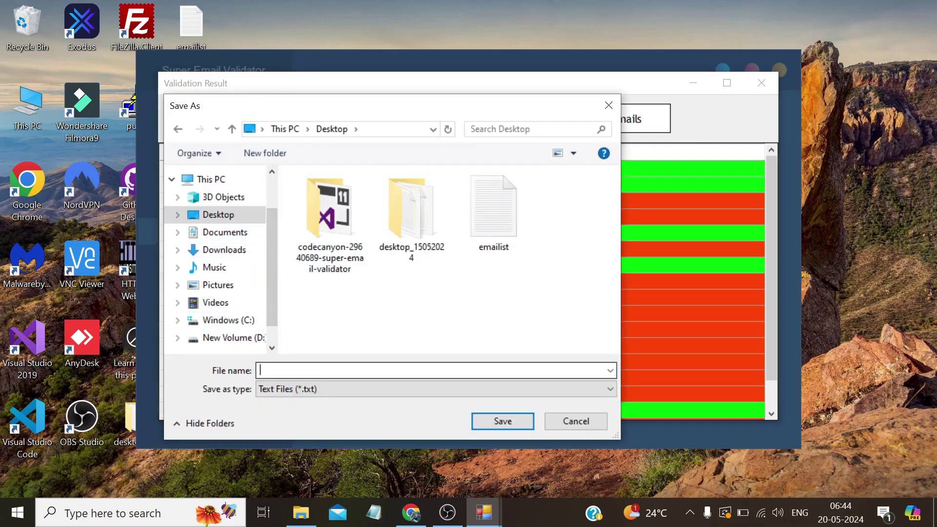
type("validlis")
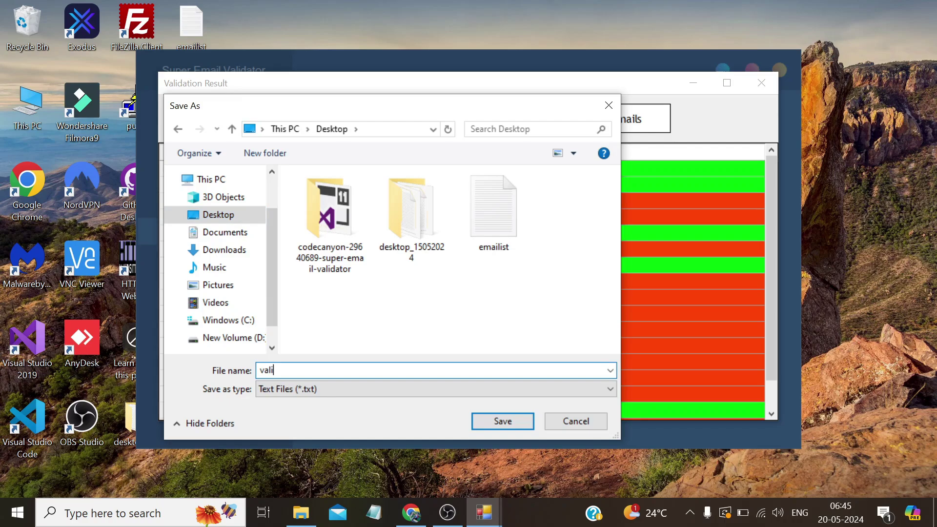
type("t")
left_click(508, 422)
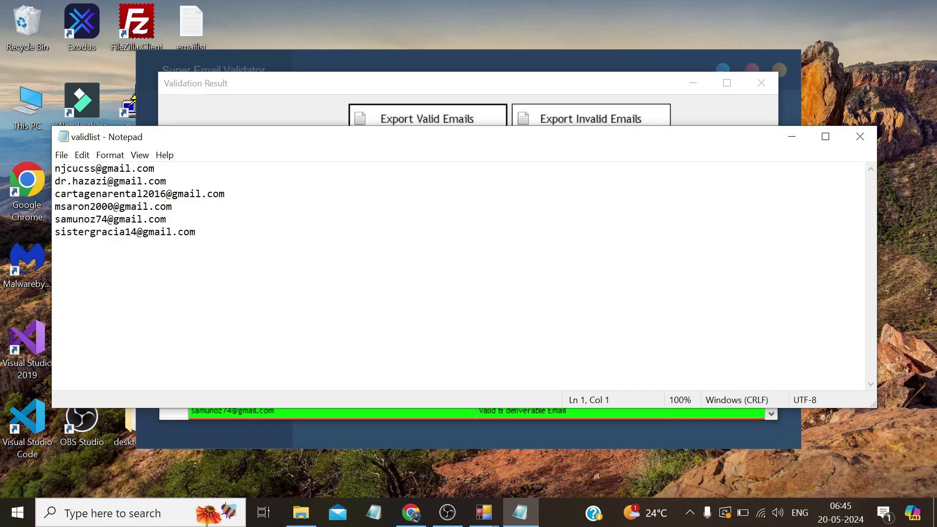
Review the exported validlist in Notepad, then acknowledge the export-finished message
left_click_drag(195, 232, 120, 206)
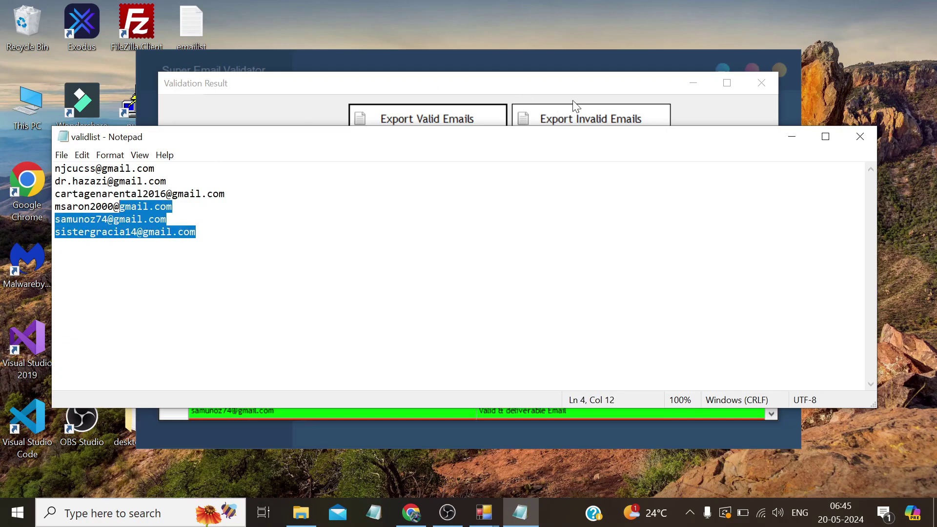
left_click(783, 138)
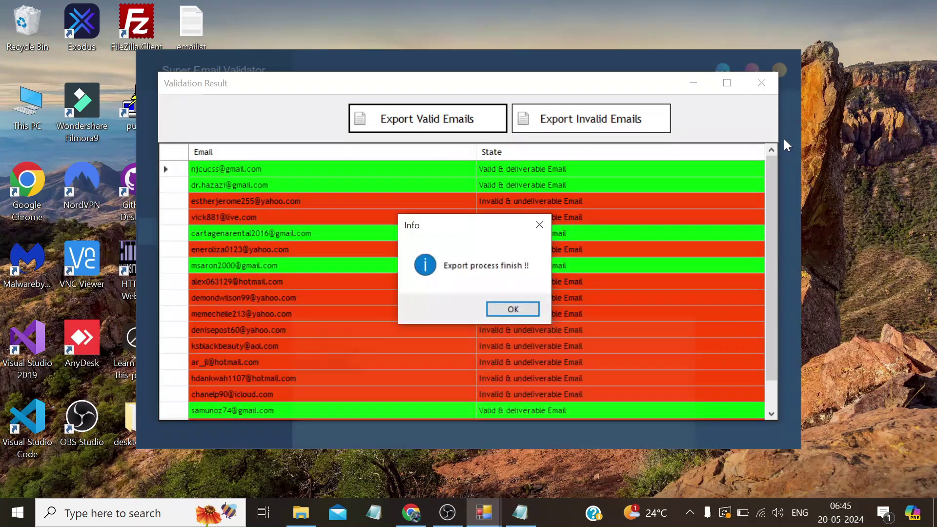
left_click(525, 307)
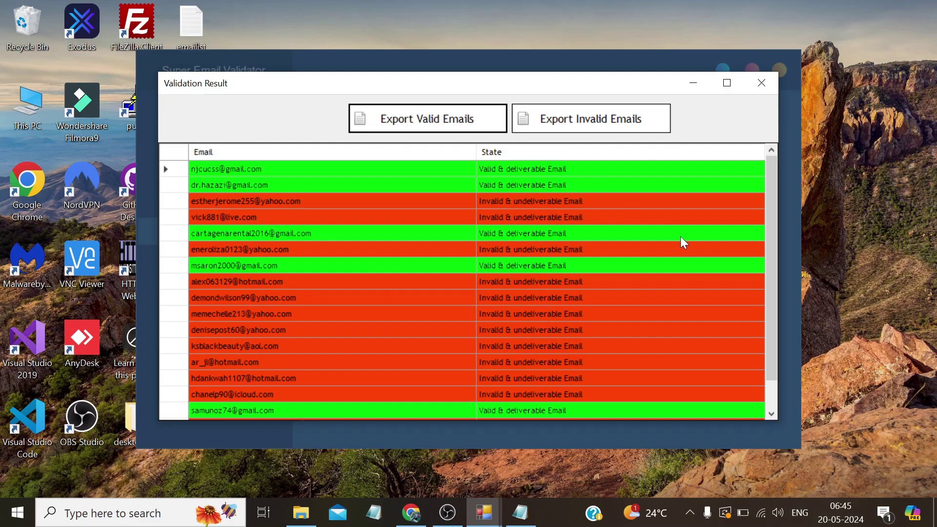
left_click_drag(767, 303, 777, 304)
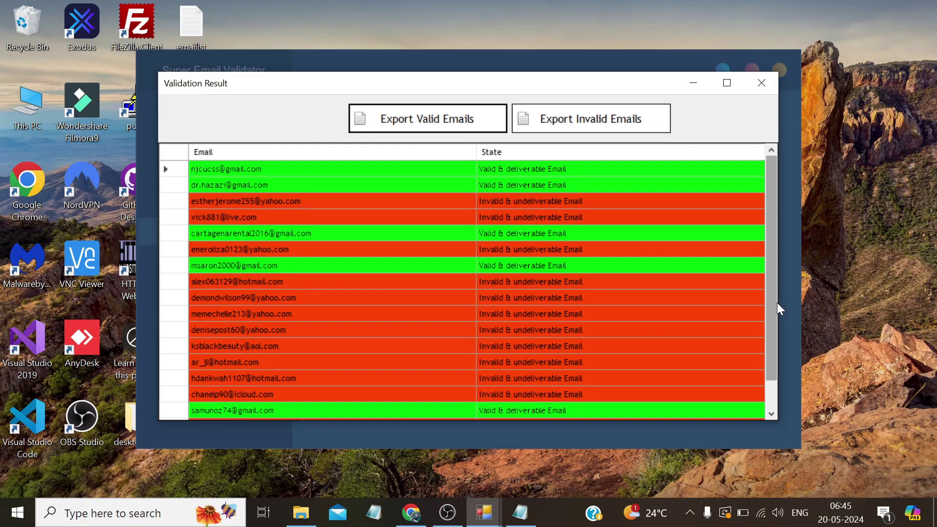
left_click_drag(767, 273, 772, 305)
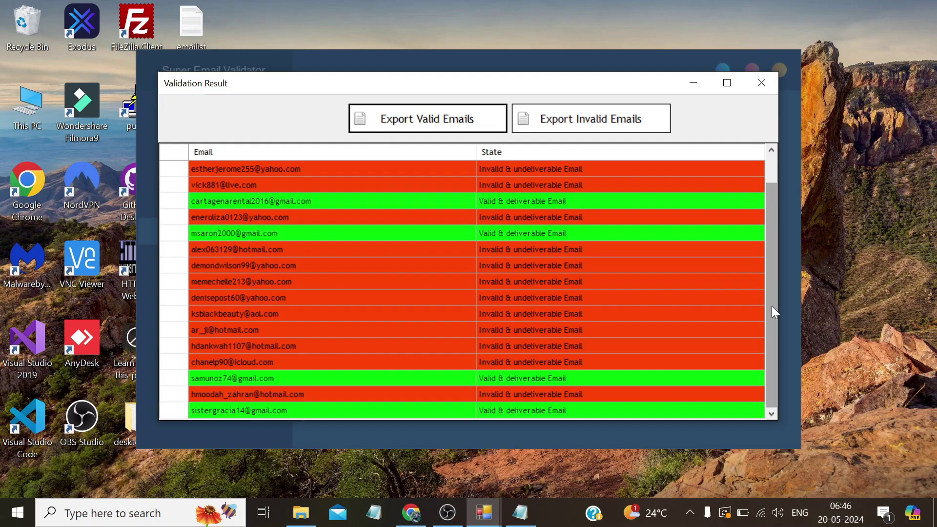
left_click_drag(771, 306, 763, 267)
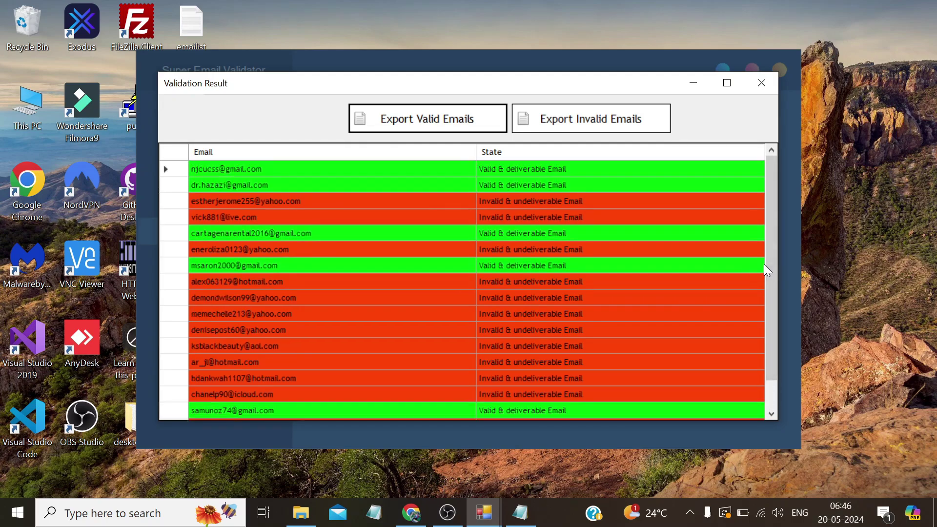